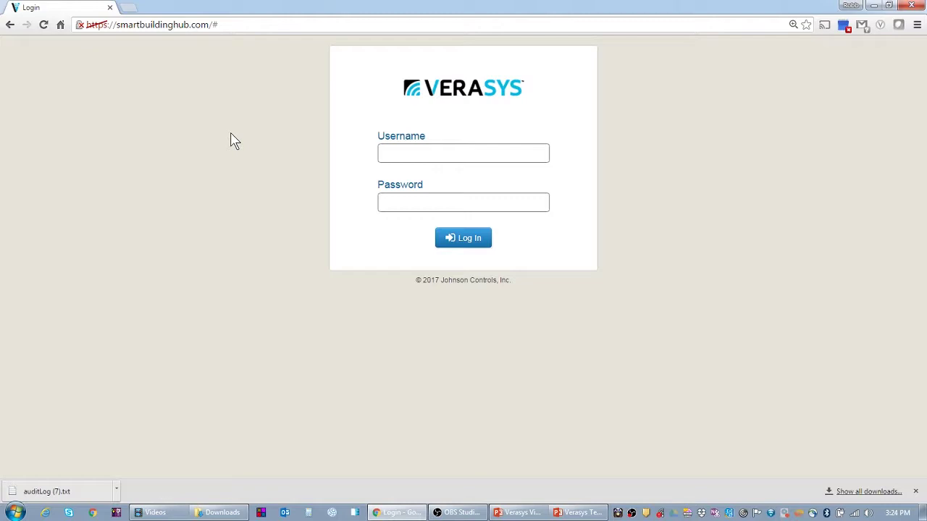
Log in to Verasys Smart Building Hub with the admin username and the account password.
{"action": "left_click", "coordinate": [407, 147]}
{"action": "type", "text": "admin"}
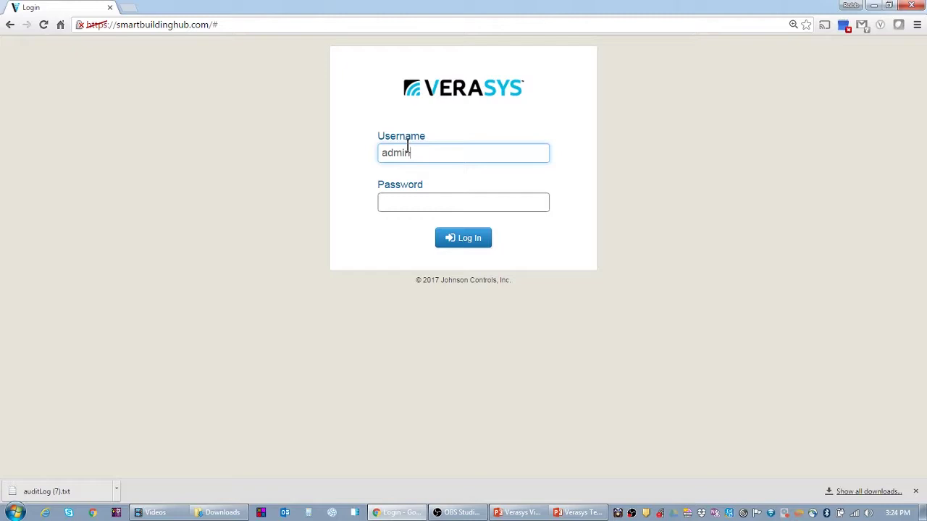
{"action": "key", "text": "Tab"}
{"action": "type", "text": "••••••"}
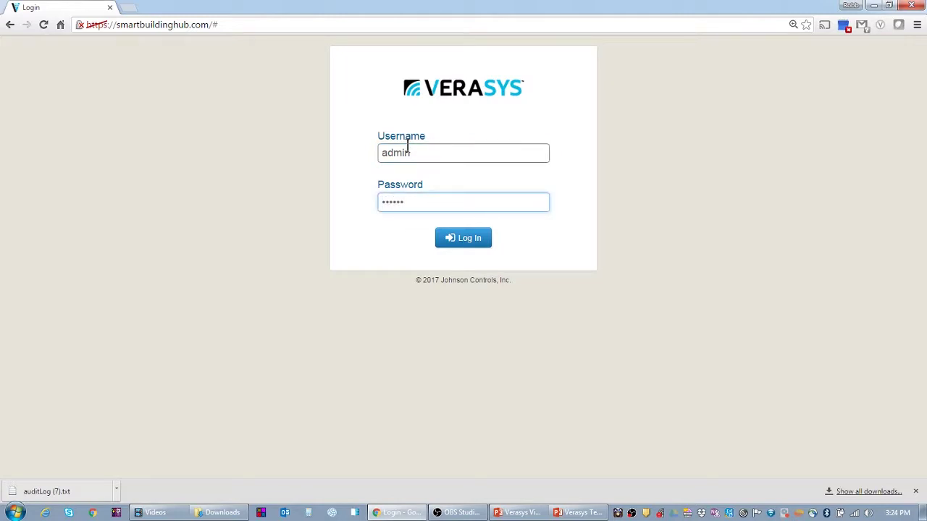
{"action": "type", "text": "••"}
{"action": "key", "text": "Return"}
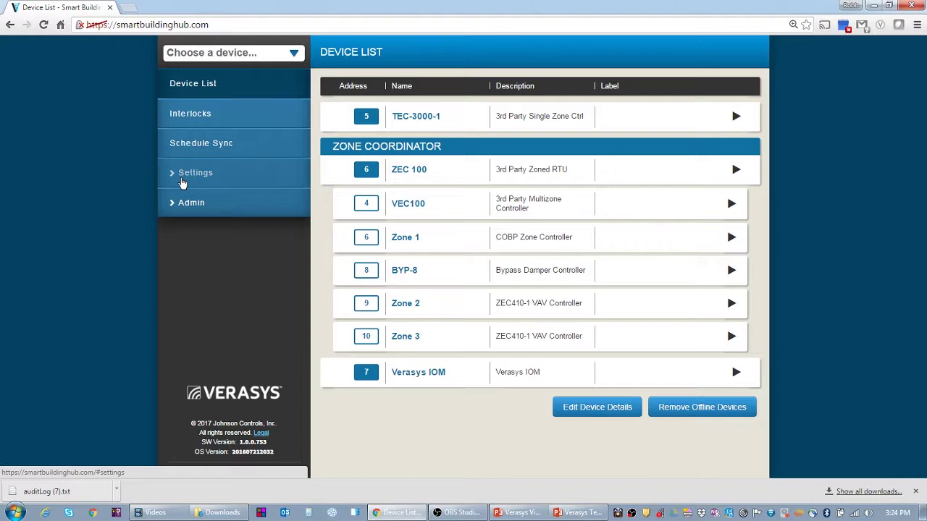
Go through Settings and Administration to the hub's Audit Log page.
{"action": "left_click", "coordinate": [181, 180]}
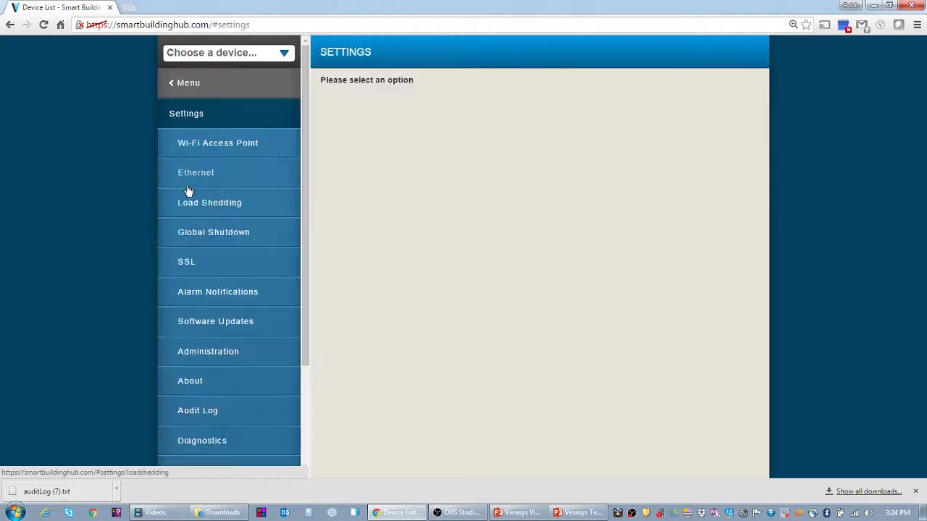
{"action": "left_click", "coordinate": [179, 354]}
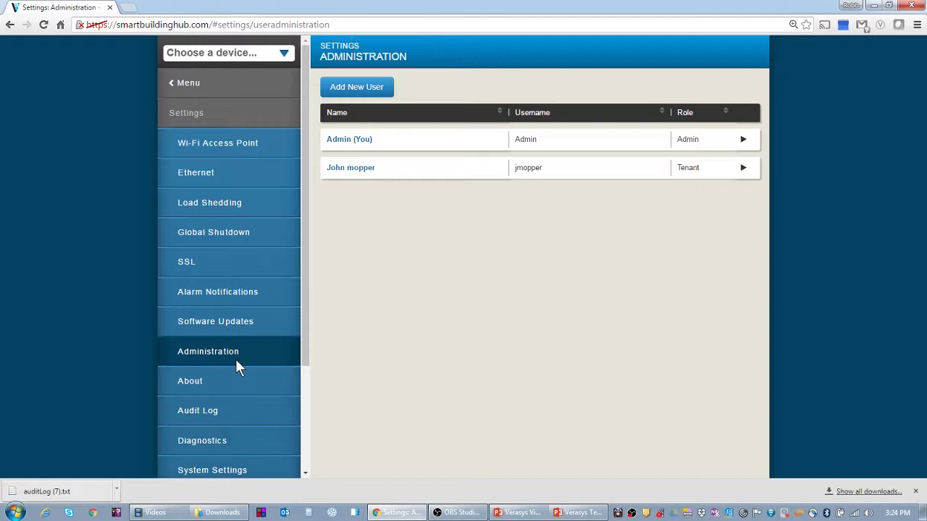
{"action": "left_click", "coordinate": [213, 414]}
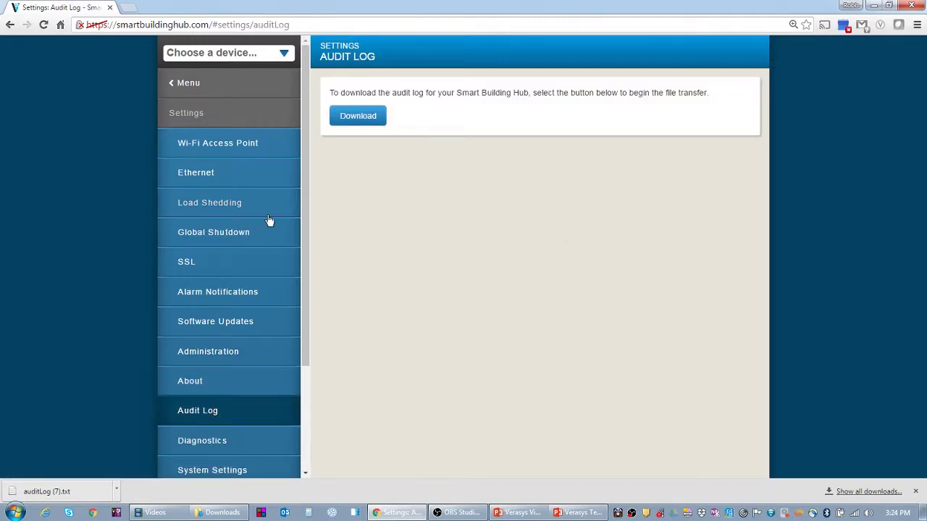
Dismiss the old download notice and download the audit log as auditLog (7).txt.
{"action": "left_click", "coordinate": [915, 491]}
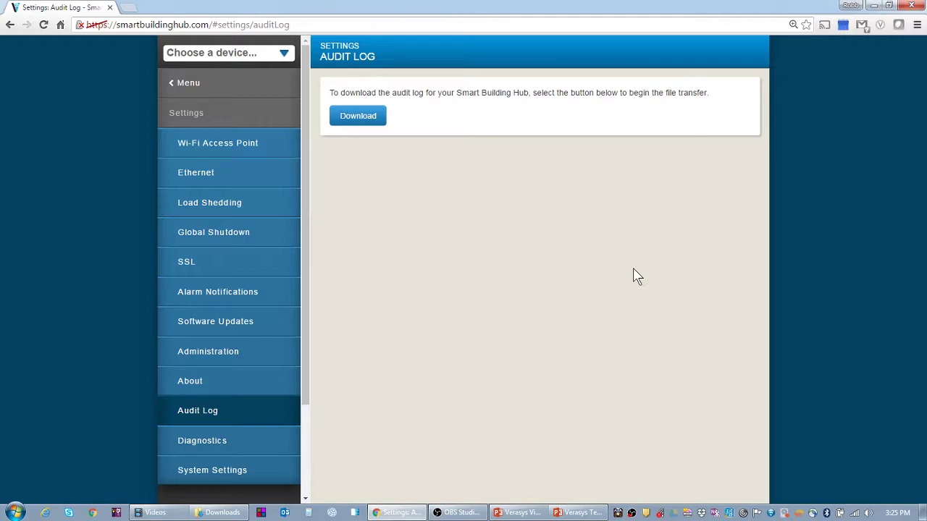
{"action": "left_click", "coordinate": [363, 124]}
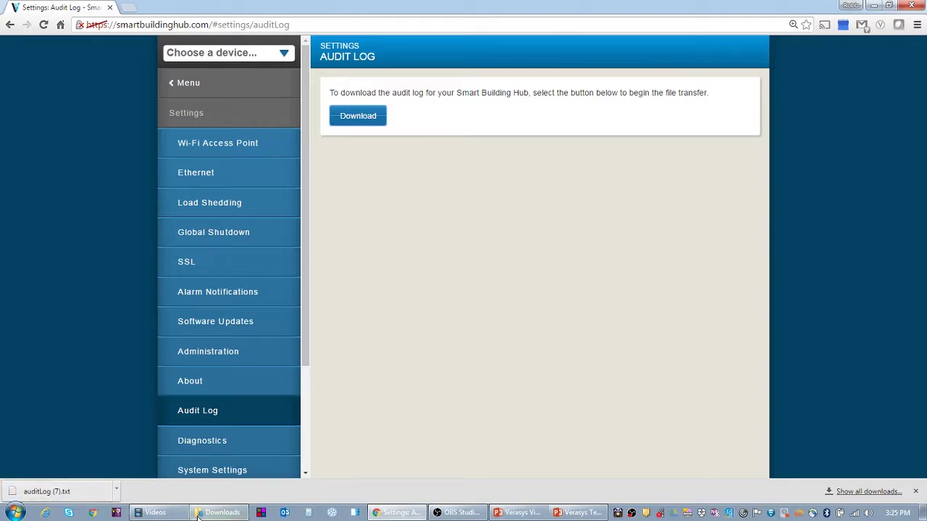
{"action": "mouse_move", "coordinate": [229, 516]}
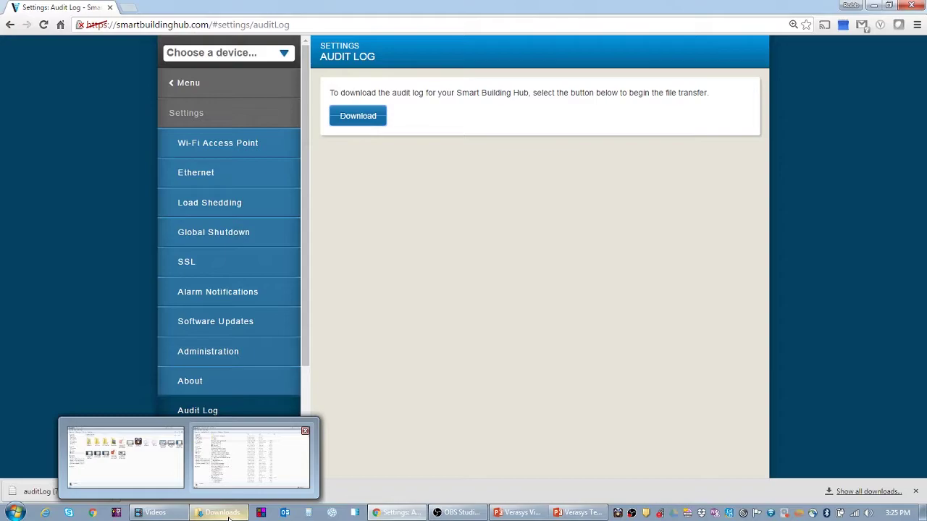
Open auditLog (7).txt from the Downloads folder in Notepad.
{"action": "left_click", "coordinate": [250, 456]}
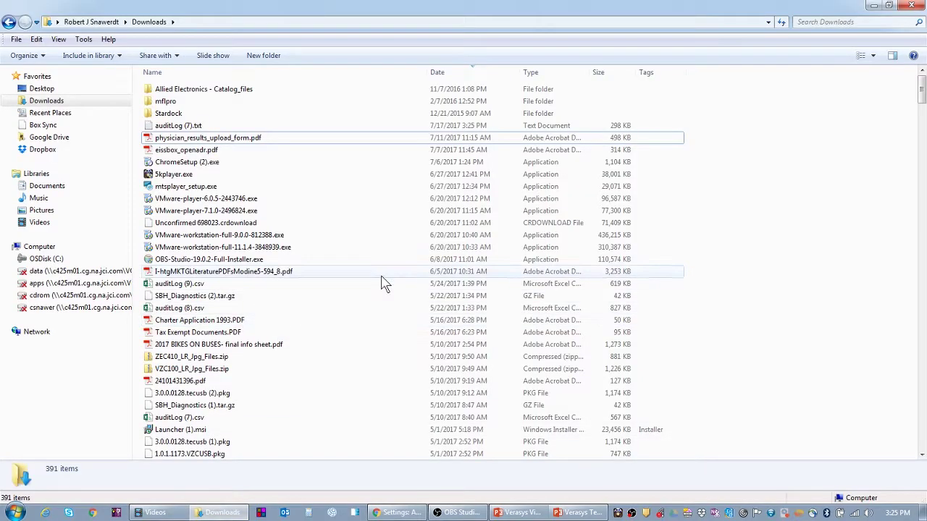
{"action": "left_click", "coordinate": [200, 126]}
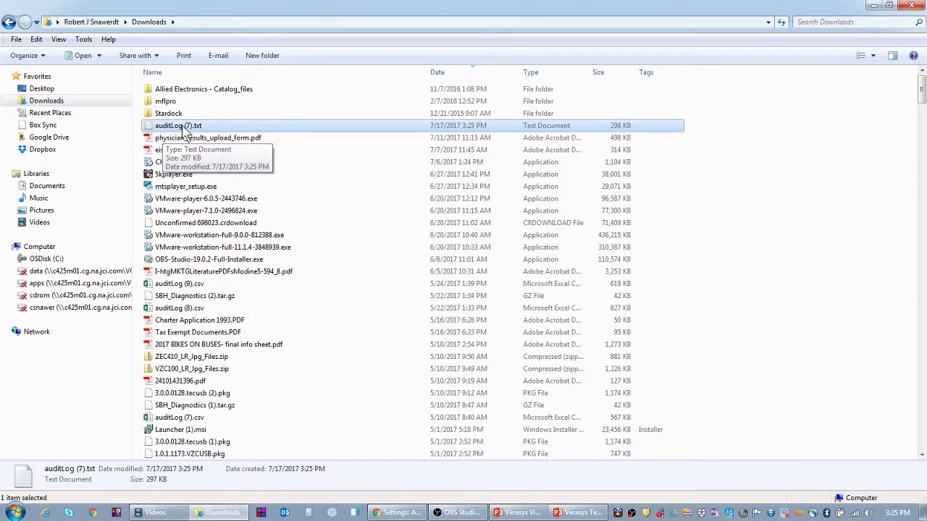
{"action": "right_click", "coordinate": [183, 128]}
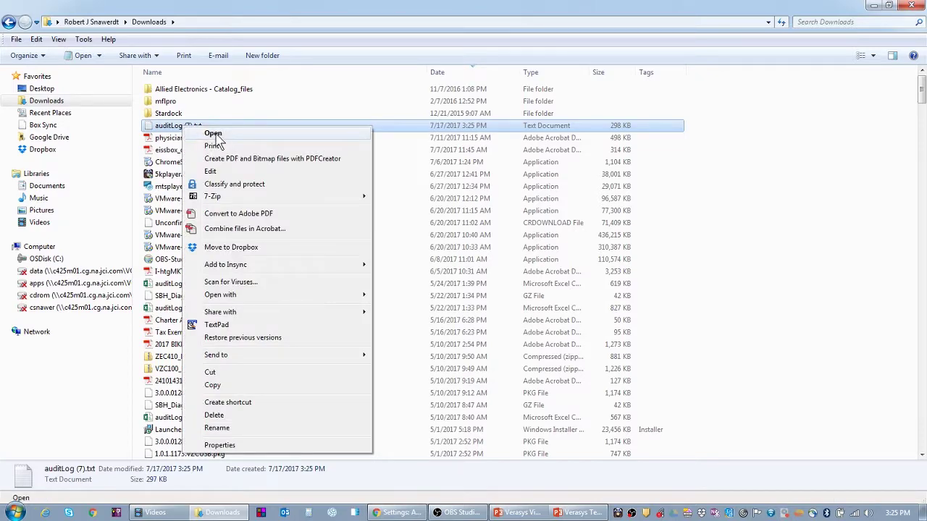
{"action": "left_click", "coordinate": [214, 135]}
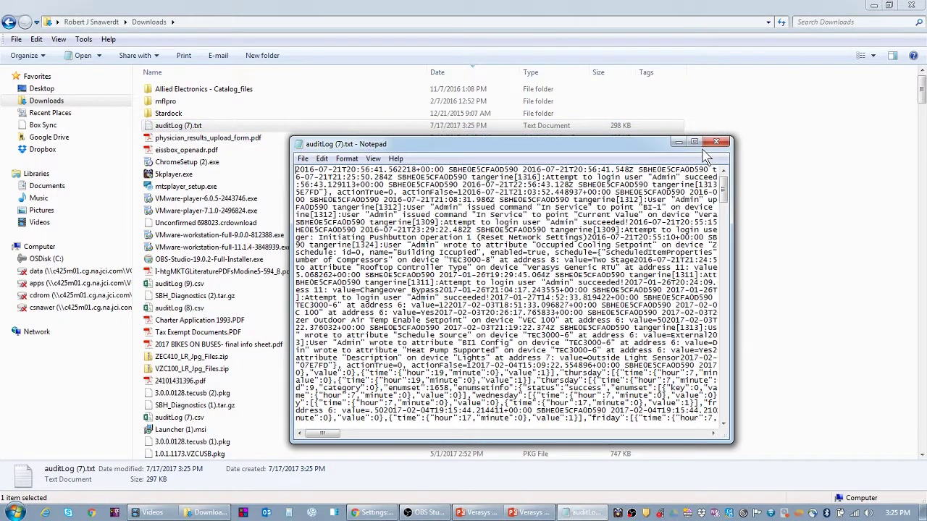
Maximize Notepad to read the raw audit log entries.
{"action": "left_click", "coordinate": [693, 142]}
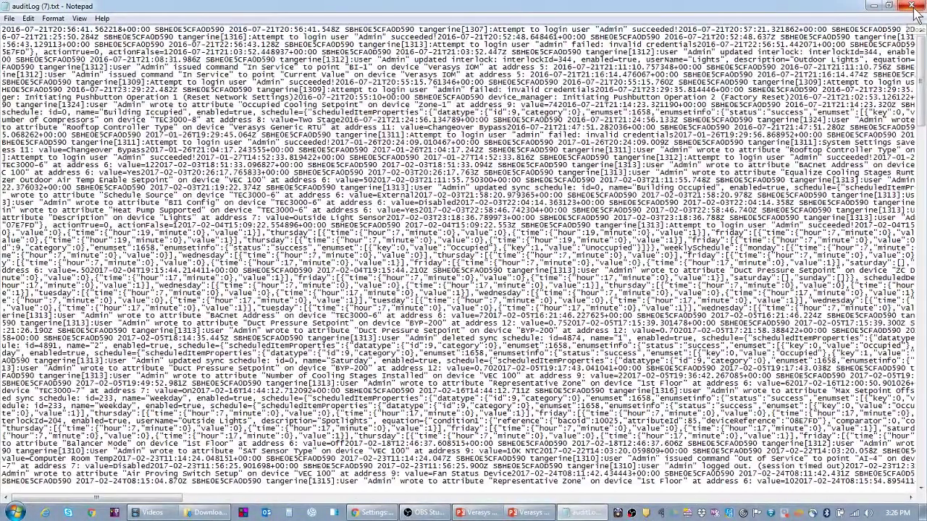
Close Notepad and change the audit log's extension from .txt to .csv, confirming the warning.
{"action": "left_click", "coordinate": [913, 9]}
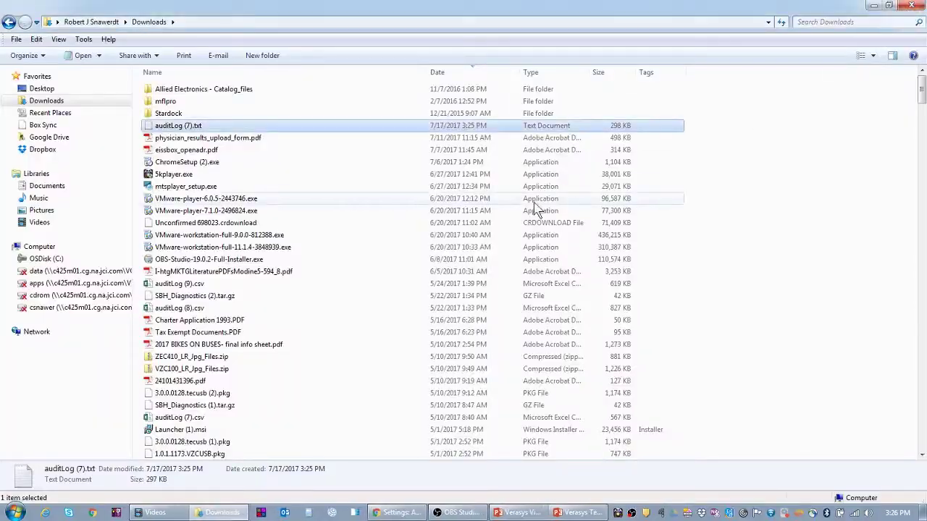
{"action": "left_click", "coordinate": [206, 128]}
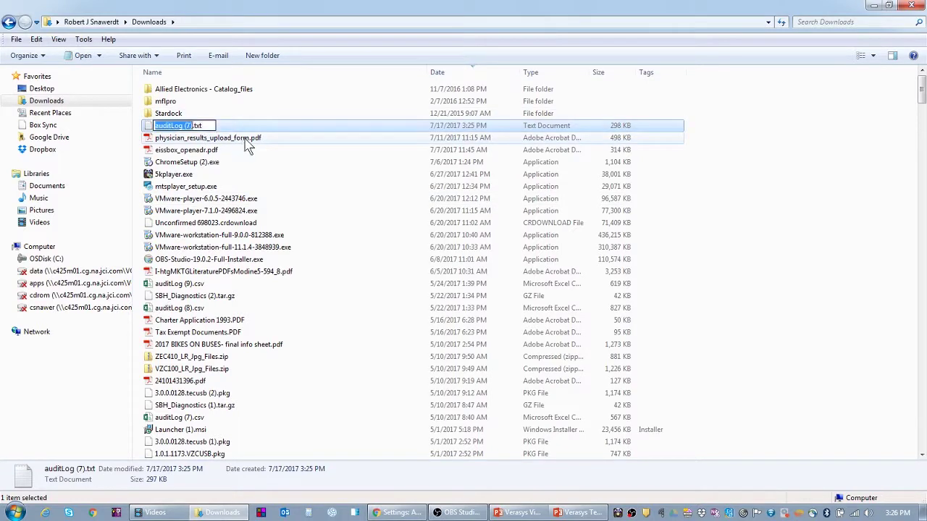
{"action": "left_click_drag", "start_coordinate": [194, 126], "coordinate": [211, 124]}
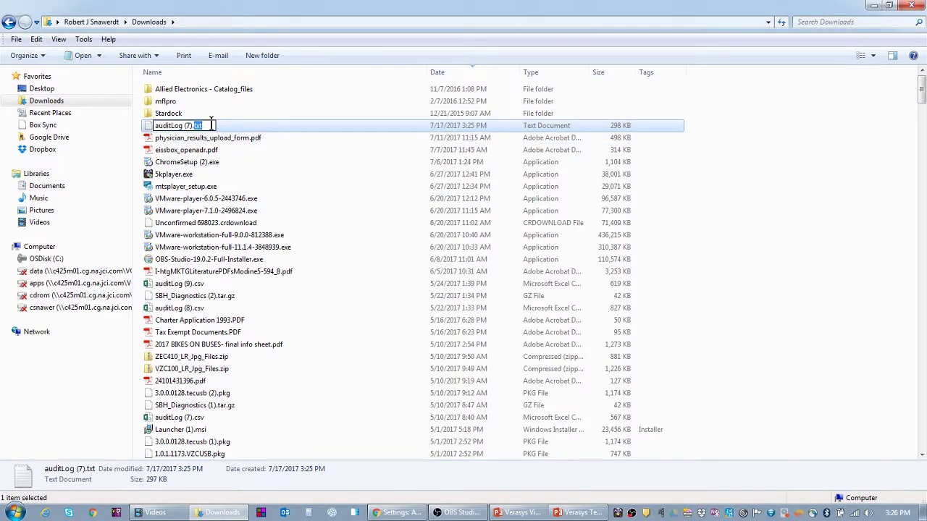
{"action": "type", "text": "csv"}
{"action": "key", "text": "Return"}
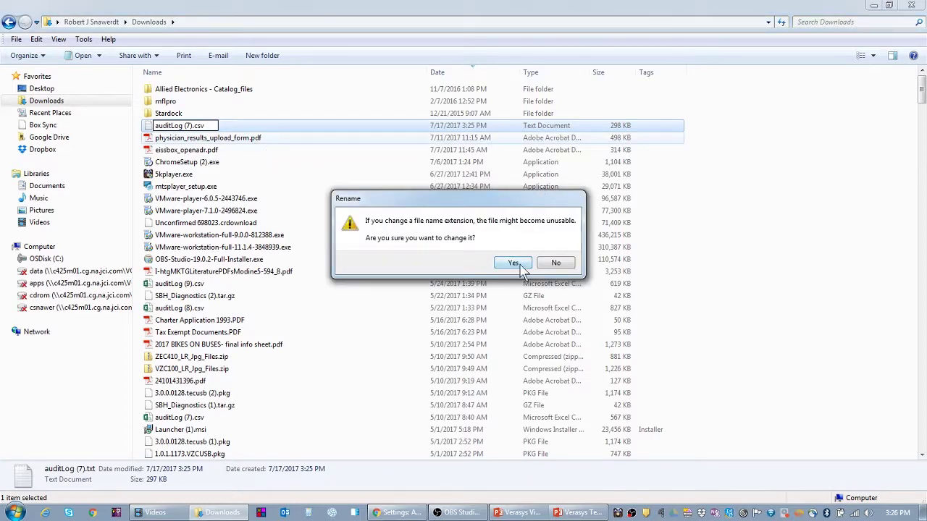
{"action": "left_click", "coordinate": [519, 268]}
{"action": "left_click", "coordinate": [492, 288]}
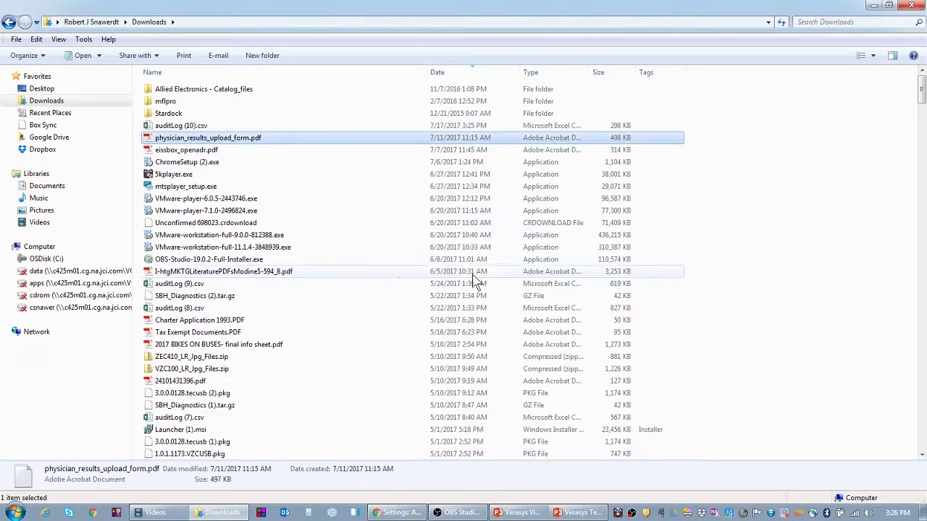
{"action": "left_click", "coordinate": [189, 128]}
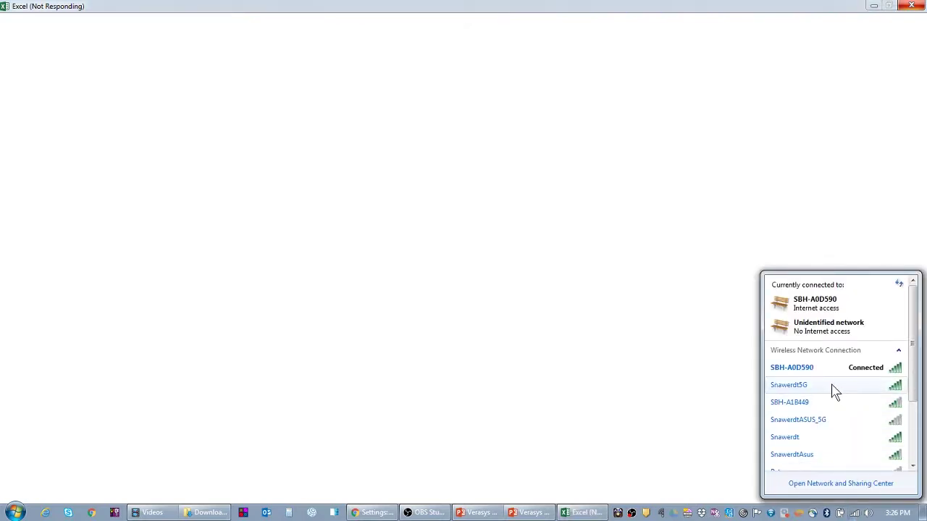
Switch to another wireless network and minimize the blank, unresponsive Excel window.
{"action": "left_click", "coordinate": [830, 389]}
{"action": "left_click", "coordinate": [881, 402]}
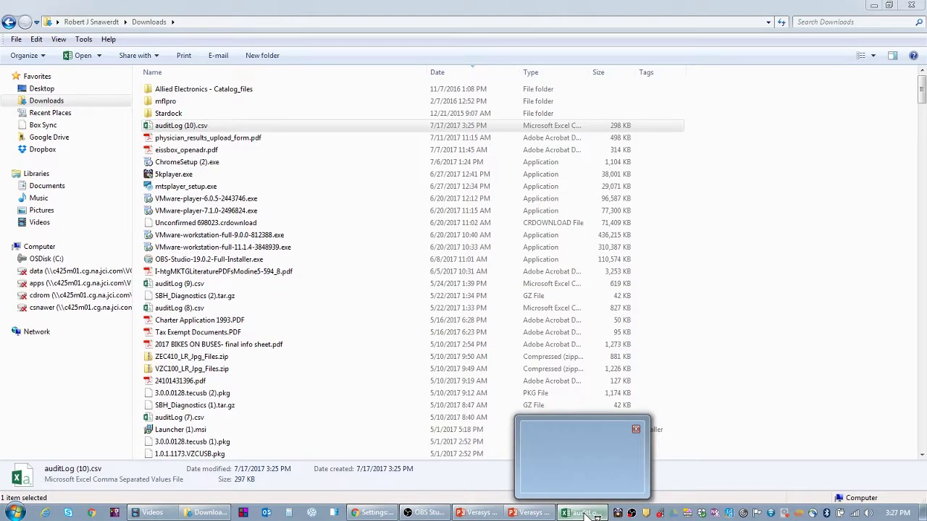
{"action": "left_click", "coordinate": [593, 514]}
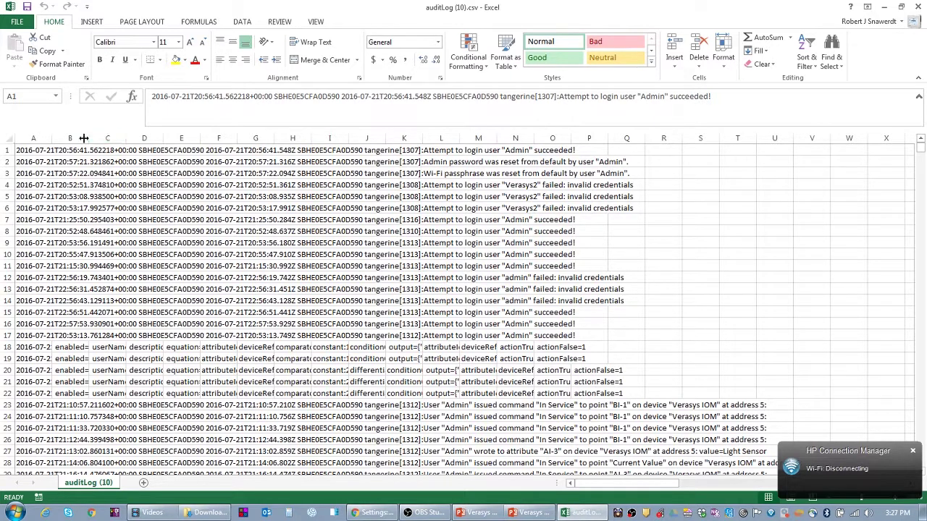
Autofit column A to its longest entry and scroll down to the last log rows near 1155.
{"action": "left_click_drag", "start_coordinate": [54, 138], "coordinate": [133, 138]}
{"action": "double_click", "coordinate": [133, 138]}
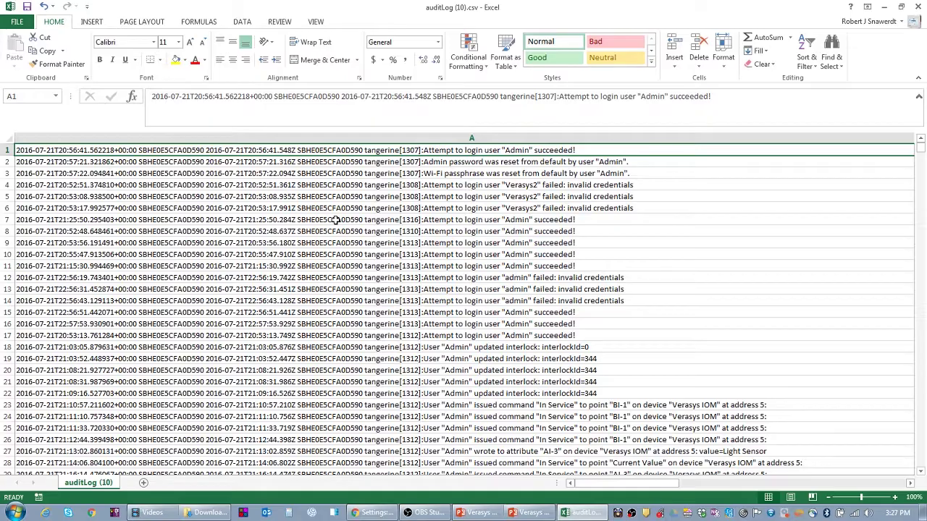
{"action": "scroll", "coordinate": [335, 219], "scroll_direction": "down", "scroll_amount": 20}
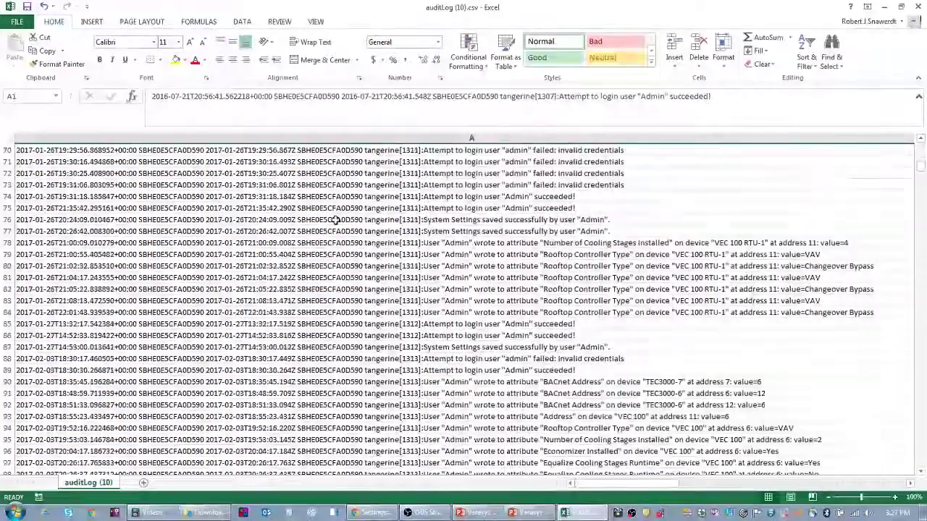
{"action": "scroll", "coordinate": [335, 219], "scroll_direction": "down", "scroll_amount": 20}
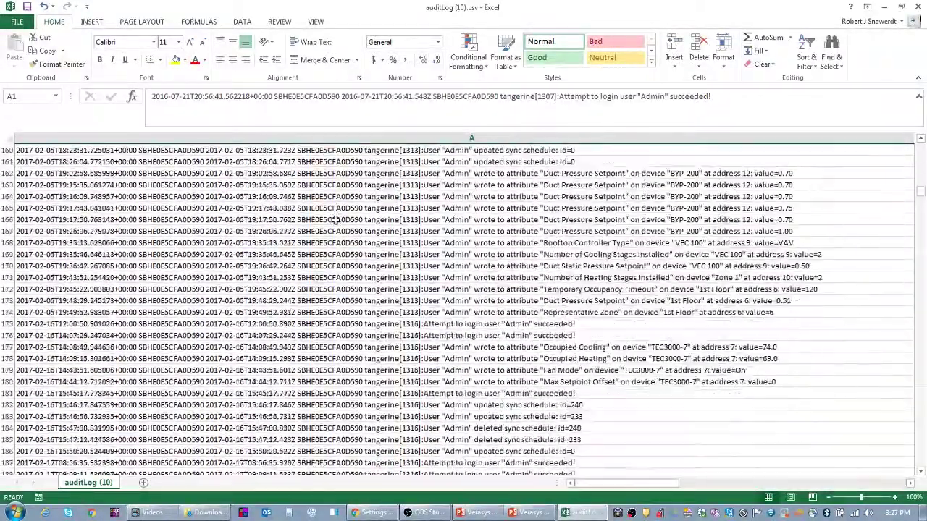
{"action": "scroll", "coordinate": [335, 219], "scroll_direction": "down", "scroll_amount": 20}
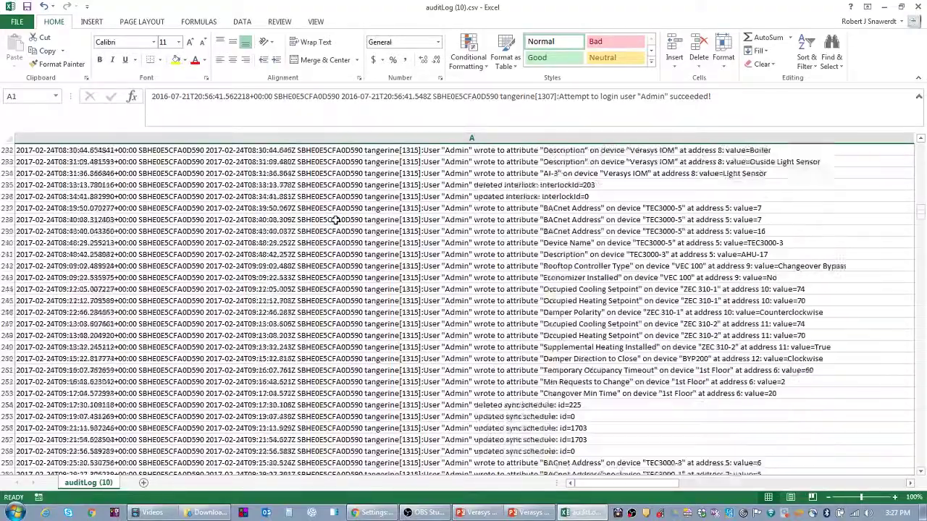
{"action": "scroll", "coordinate": [335, 220], "scroll_direction": "down", "scroll_amount": 20}
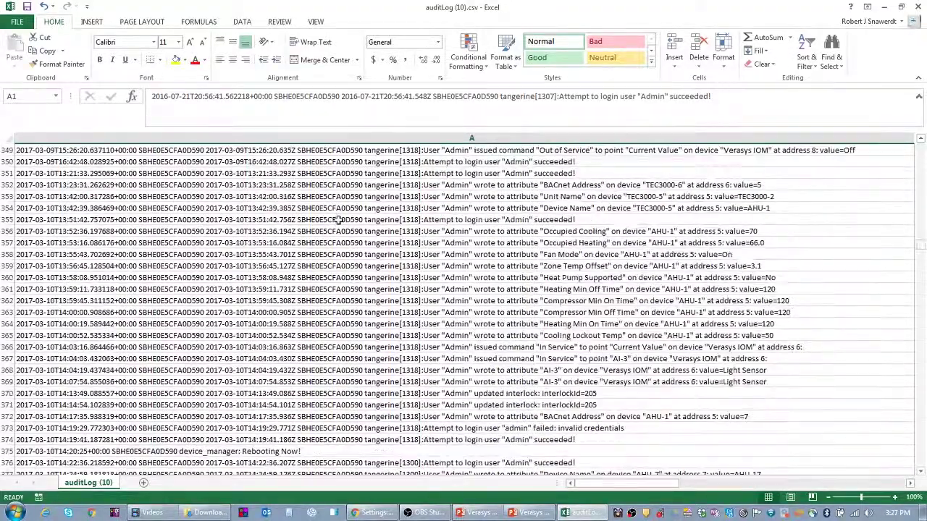
{"action": "scroll", "coordinate": [335, 219], "scroll_direction": "down", "scroll_amount": 20}
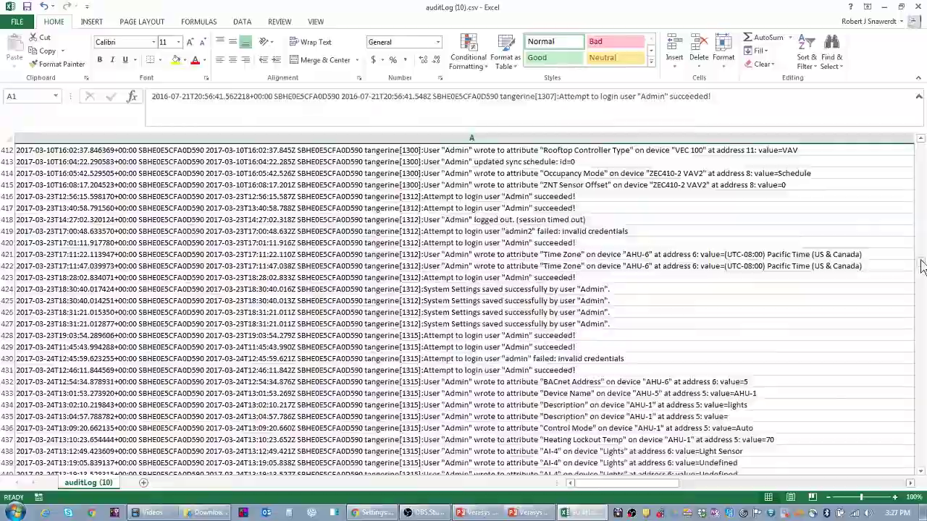
{"action": "left_click_drag", "start_coordinate": [920, 266], "coordinate": [921, 463]}
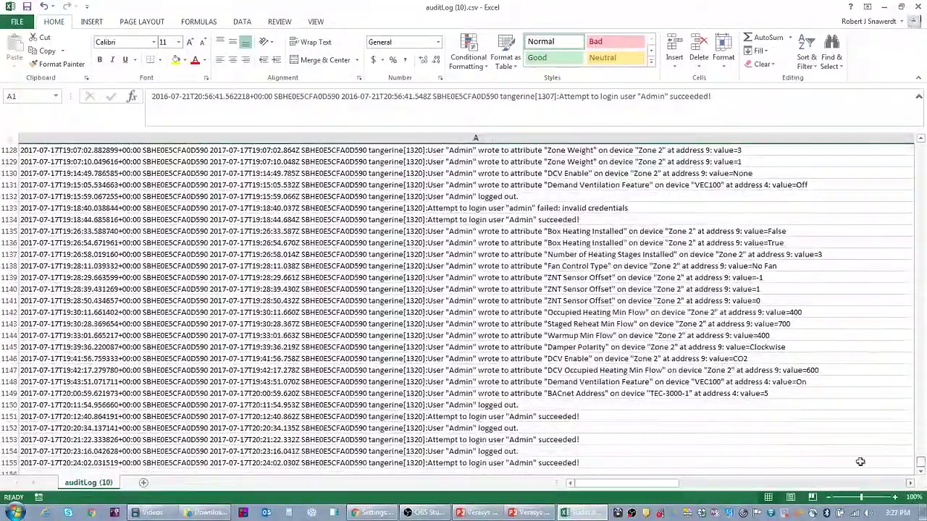
Inspect the final login and logout entries and the Zone 2 DCV Enable change.
{"action": "scroll", "coordinate": [554, 325], "scroll_direction": "down", "scroll_amount": 7}
{"action": "scroll", "coordinate": [546, 304], "scroll_direction": "up", "scroll_amount": 4}
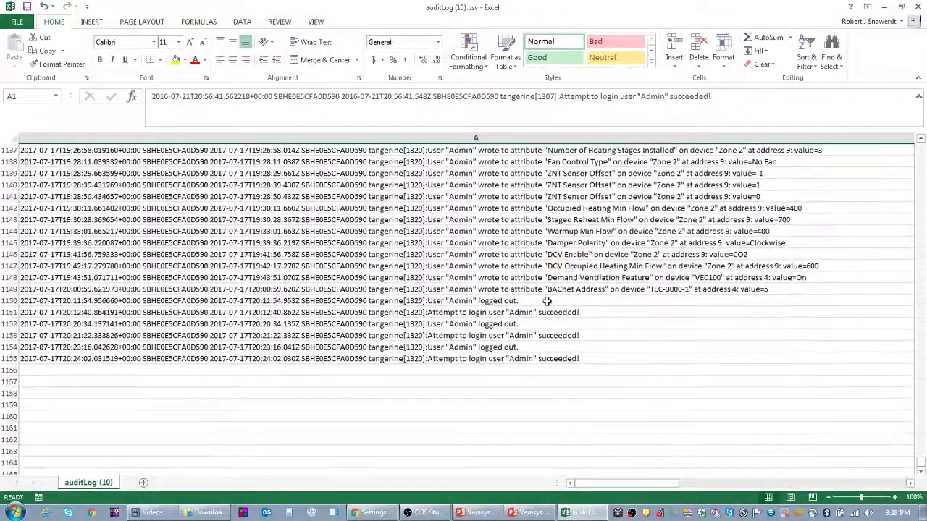
{"action": "left_click", "coordinate": [26, 359]}
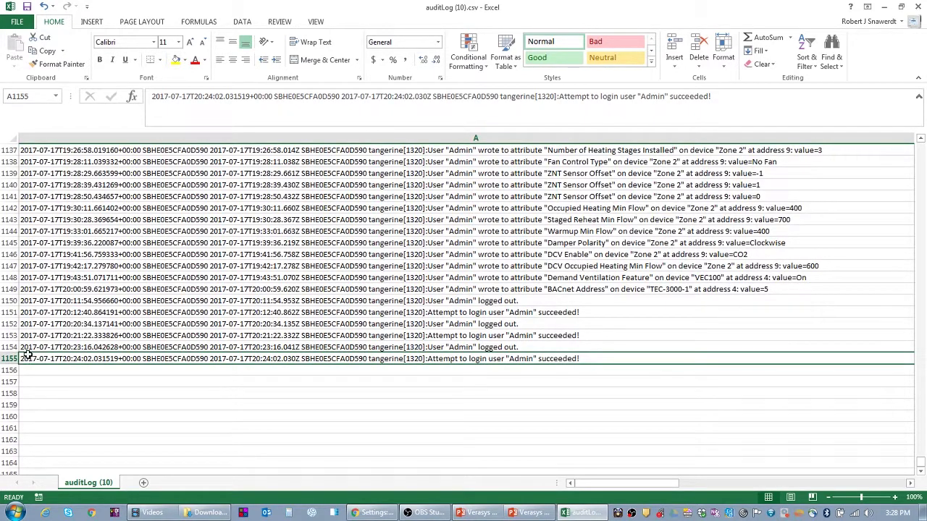
{"action": "left_click", "coordinate": [55, 348]}
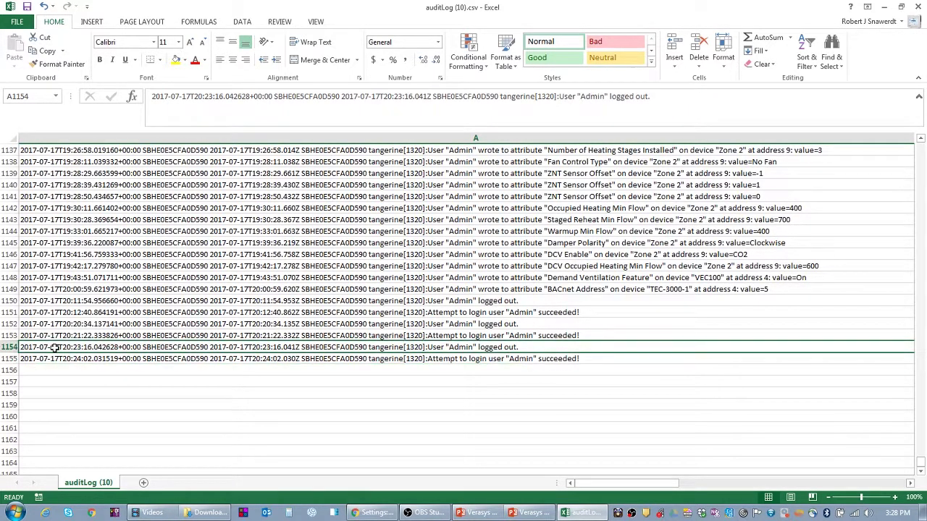
{"action": "scroll", "coordinate": [312, 323], "scroll_direction": "up", "scroll_amount": 10}
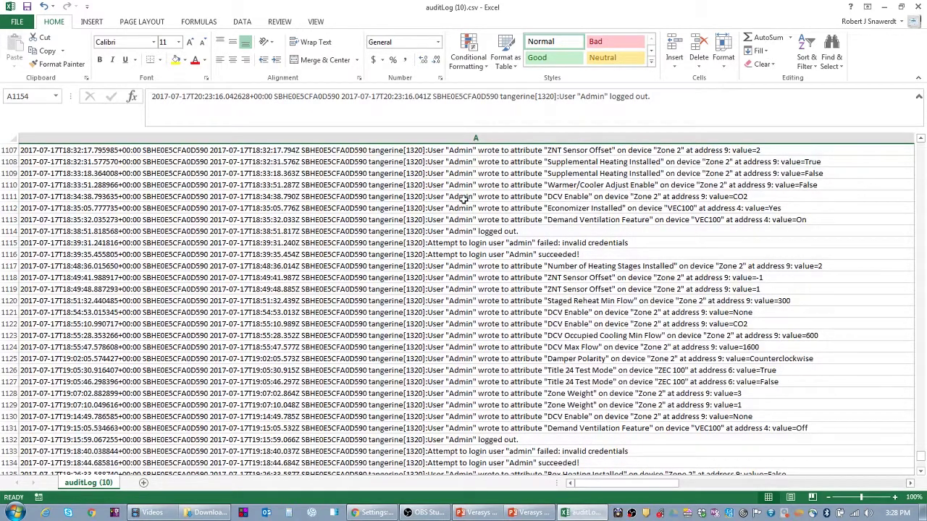
{"action": "left_click", "coordinate": [420, 197]}
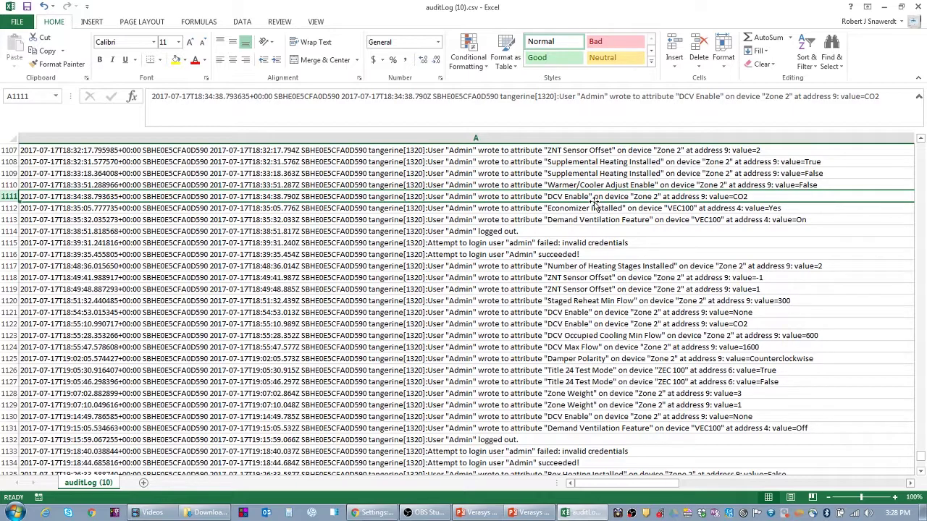
Scroll up to rows 730–731 to read the second user's April 2017 logout and login entries.
{"action": "scroll", "coordinate": [525, 228], "scroll_direction": "up", "scroll_amount": 8}
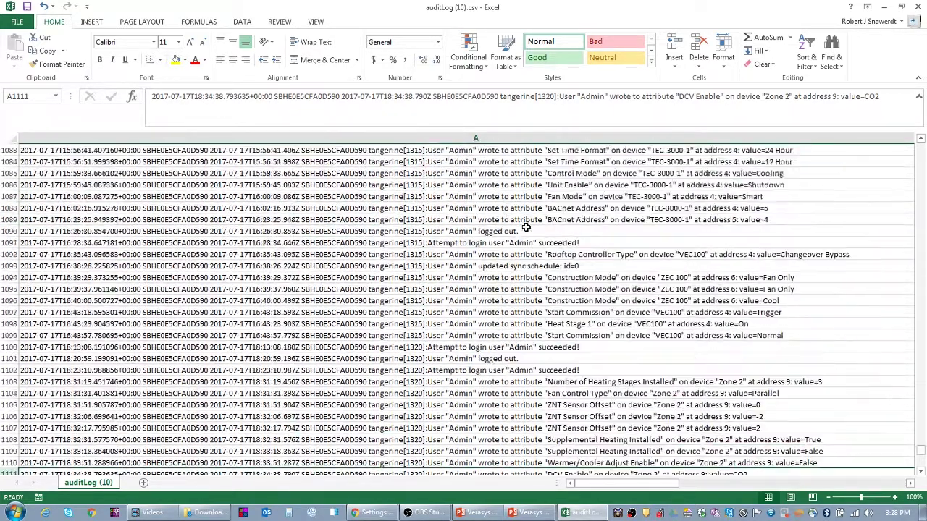
{"action": "scroll", "coordinate": [525, 227], "scroll_direction": "up", "scroll_amount": 13}
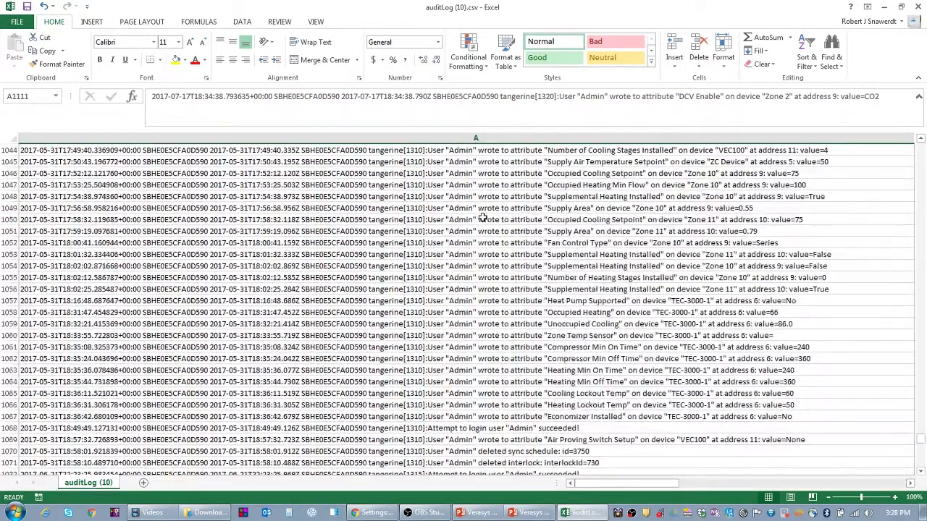
{"action": "scroll", "coordinate": [482, 217], "scroll_direction": "up", "scroll_amount": 20}
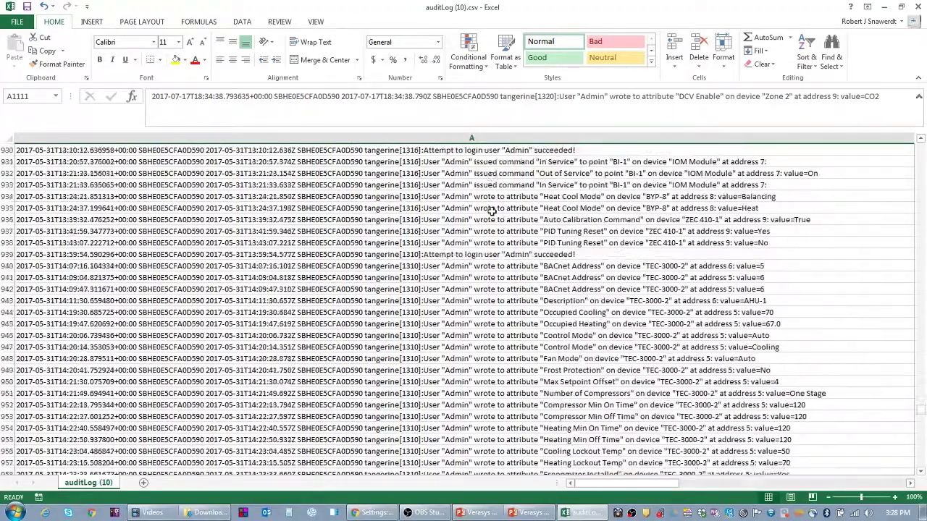
{"action": "scroll", "coordinate": [491, 210], "scroll_direction": "up", "scroll_amount": 12}
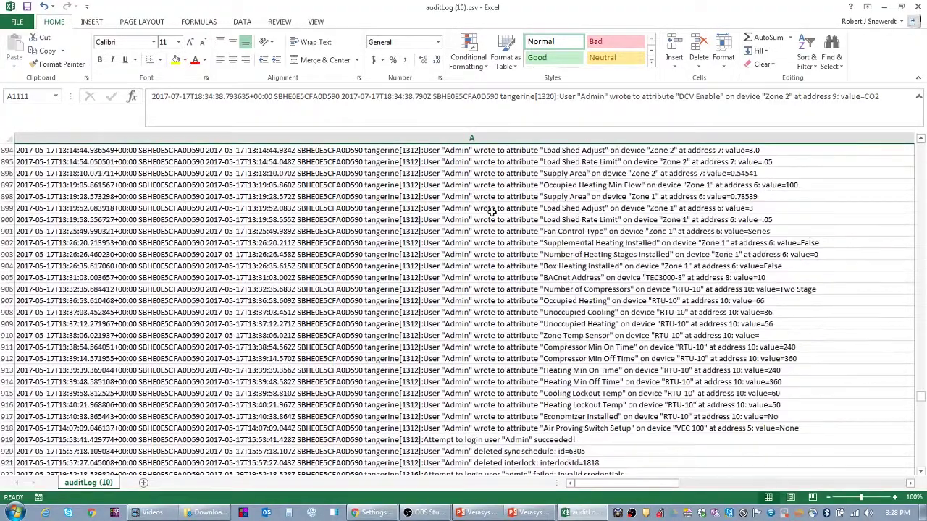
{"action": "scroll", "coordinate": [492, 211], "scroll_direction": "up", "scroll_amount": 20}
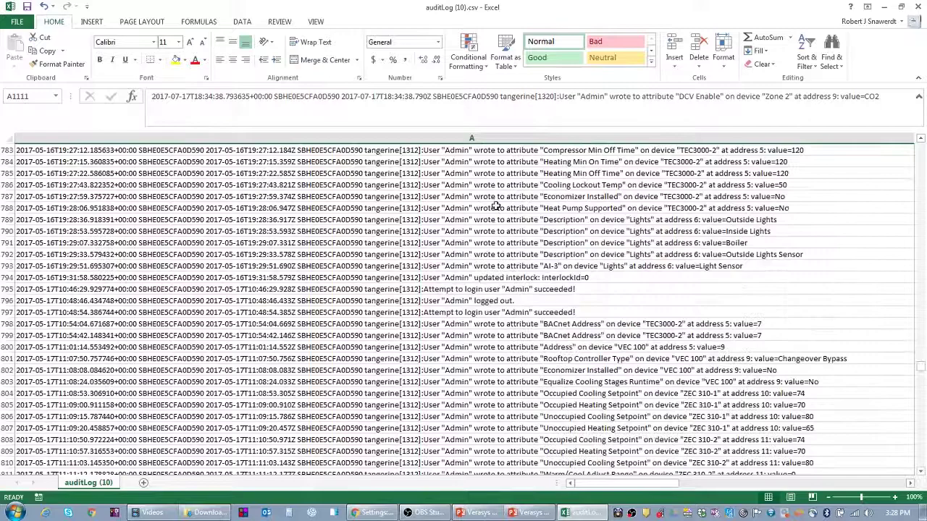
{"action": "scroll", "coordinate": [494, 206], "scroll_direction": "up", "scroll_amount": 20}
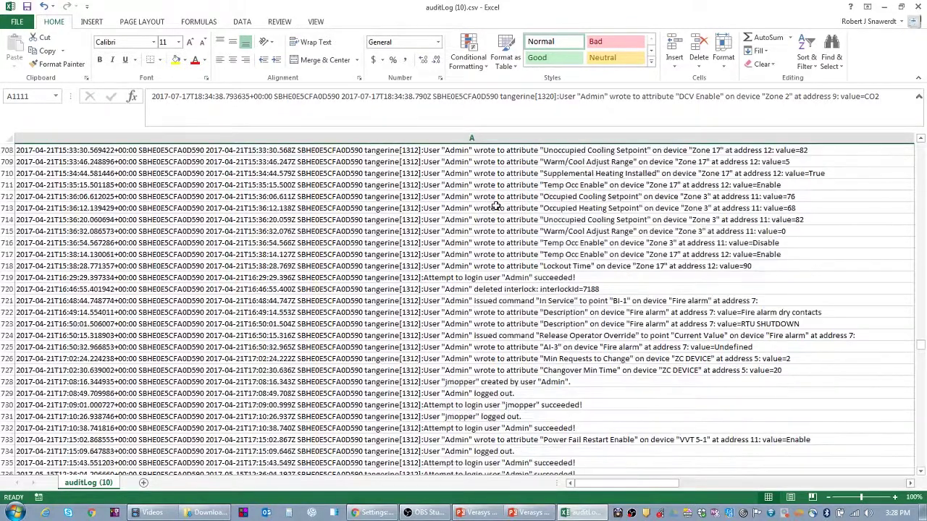
{"action": "scroll", "coordinate": [494, 206], "scroll_direction": "down", "scroll_amount": 4}
{"action": "left_click", "coordinate": [457, 279]}
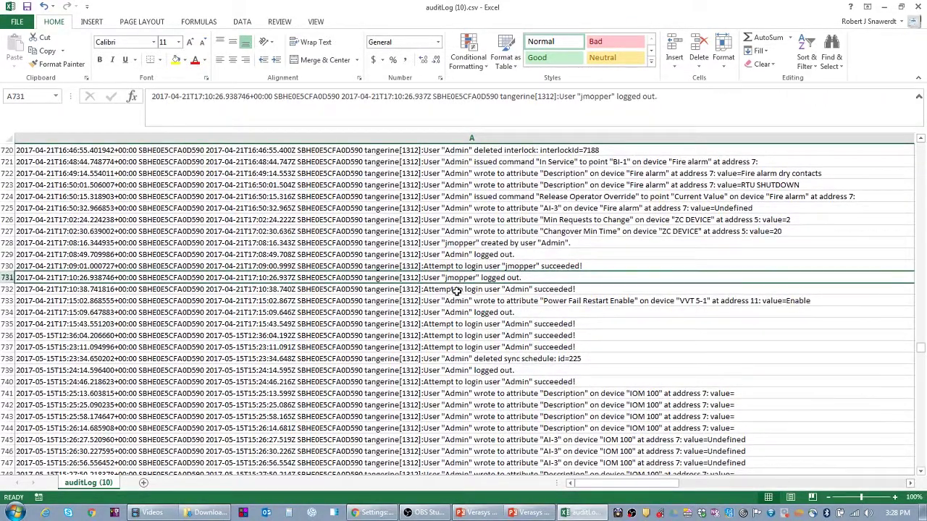
{"action": "left_click", "coordinate": [487, 267]}
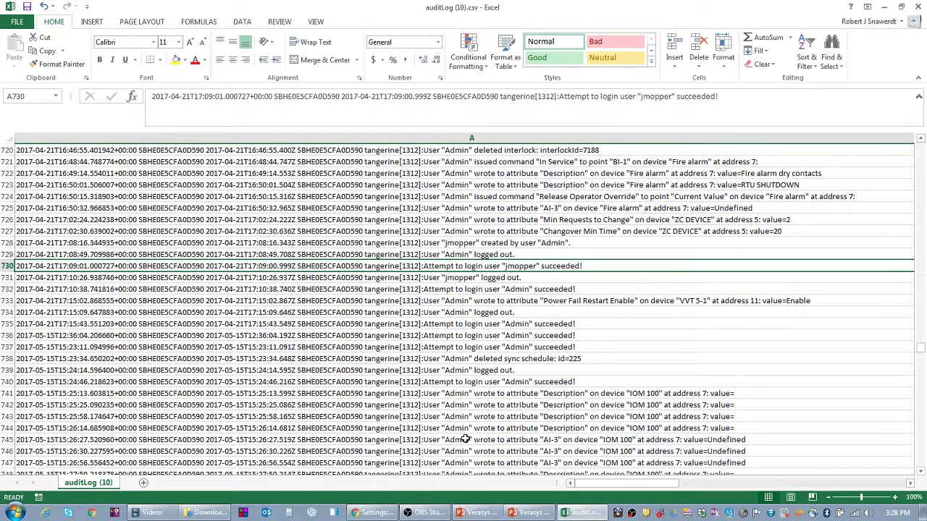
{"action": "left_click", "coordinate": [372, 513]}
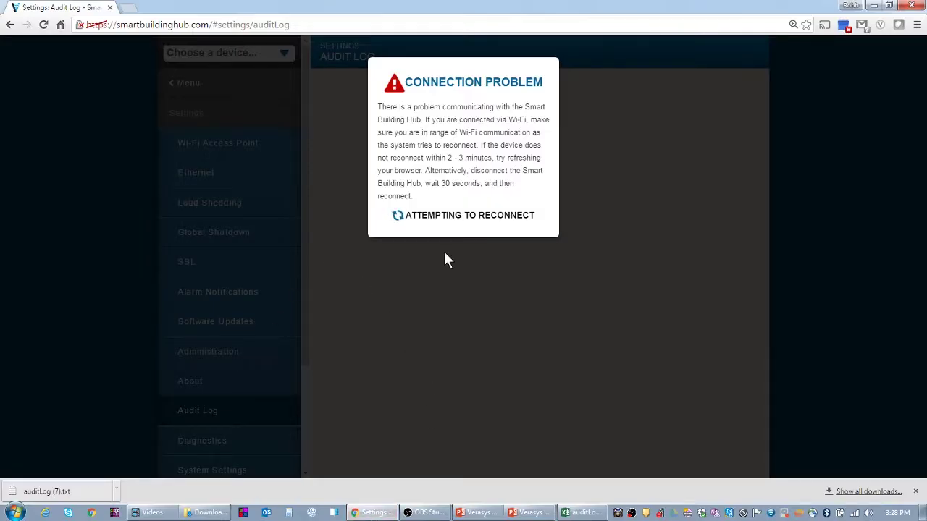
Back in Excel, recheck the second user's entries in A730–A731, then scroll up to row 633.
{"action": "left_click", "coordinate": [874, 8]}
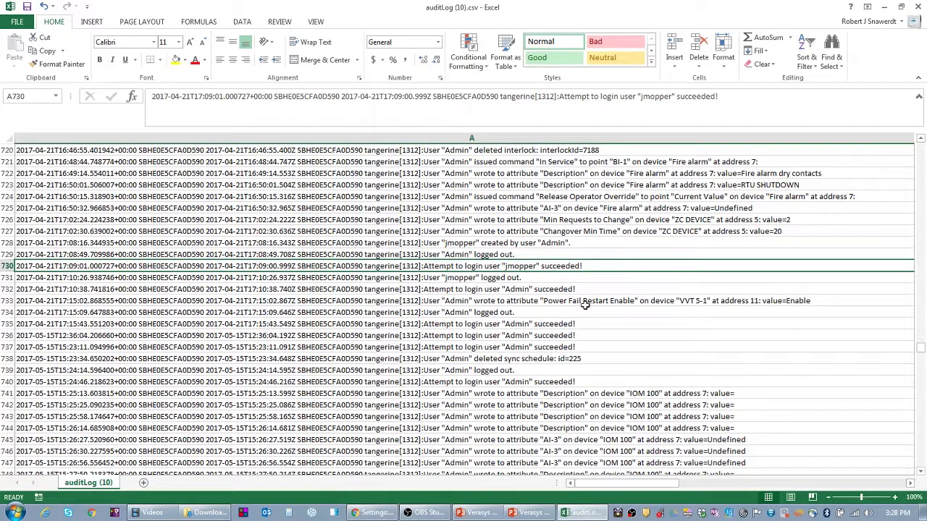
{"action": "left_click", "coordinate": [512, 281]}
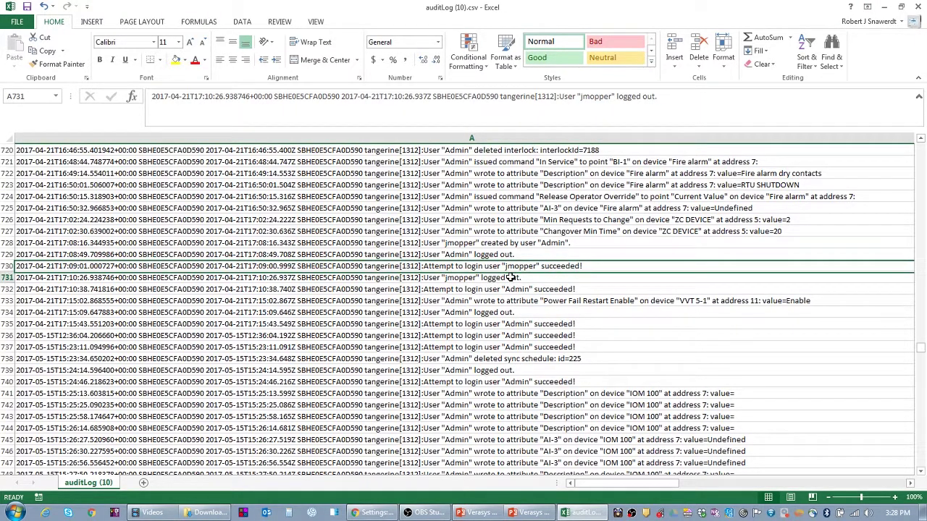
{"action": "left_click", "coordinate": [523, 268]}
{"action": "left_click", "coordinate": [525, 279]}
{"action": "left_click", "coordinate": [533, 267]}
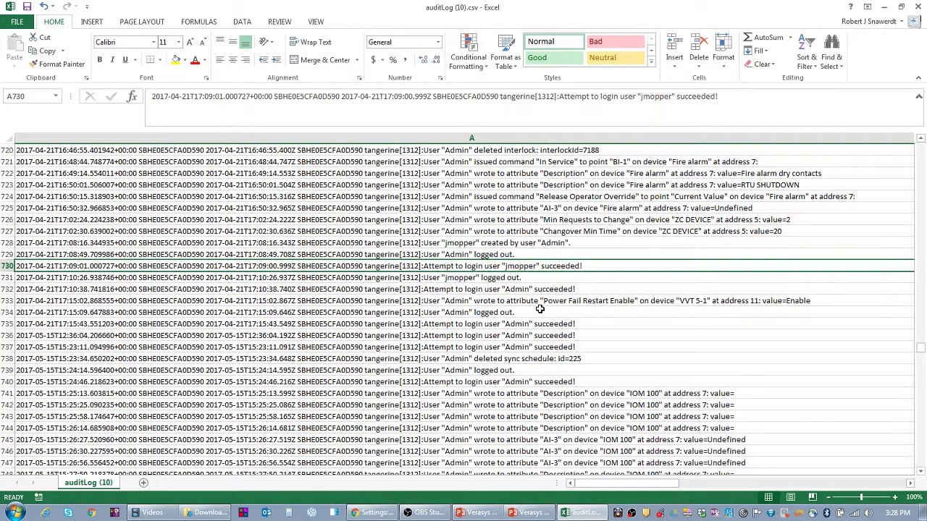
{"action": "scroll", "coordinate": [539, 309], "scroll_direction": "up", "scroll_amount": 11}
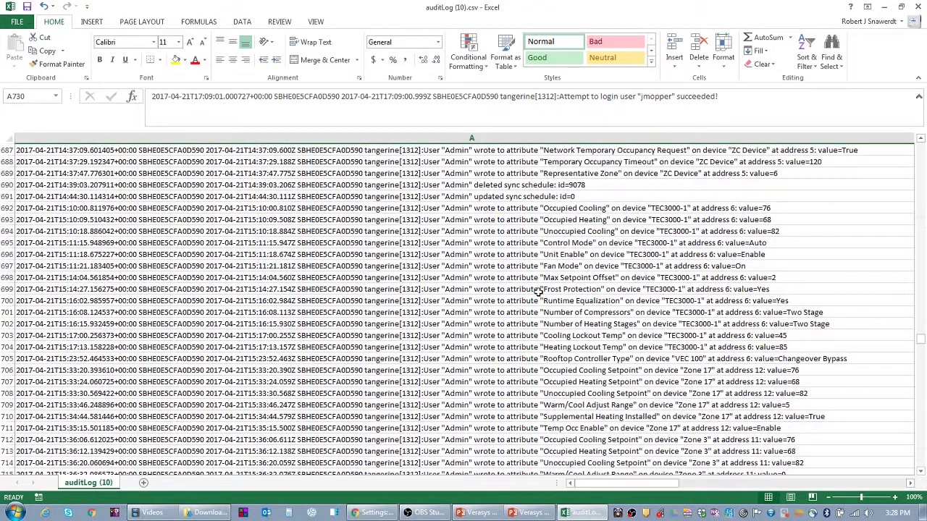
{"action": "scroll", "coordinate": [538, 291], "scroll_direction": "up", "scroll_amount": 18}
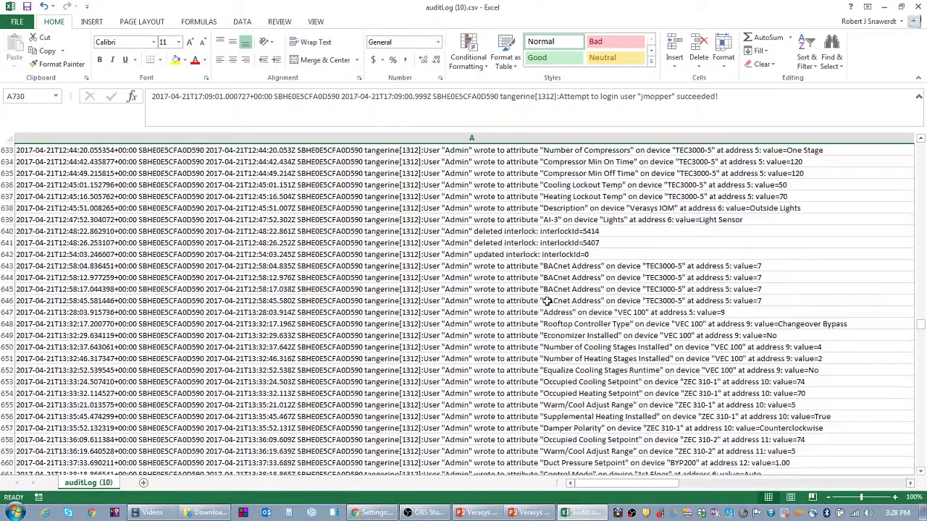